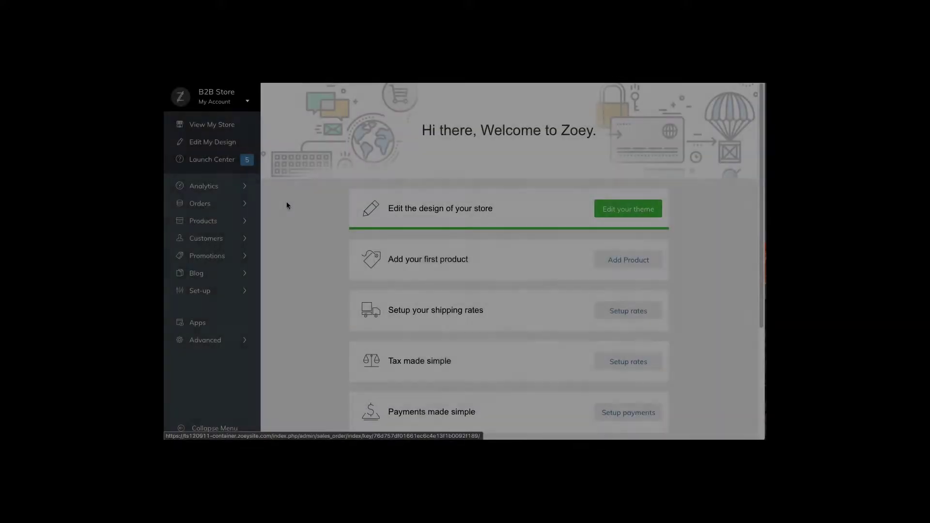
# Create a simple product titled Customized Tote Bag with SKU customized-tote-bag, then review its description.
pyautogui.click(288, 228)
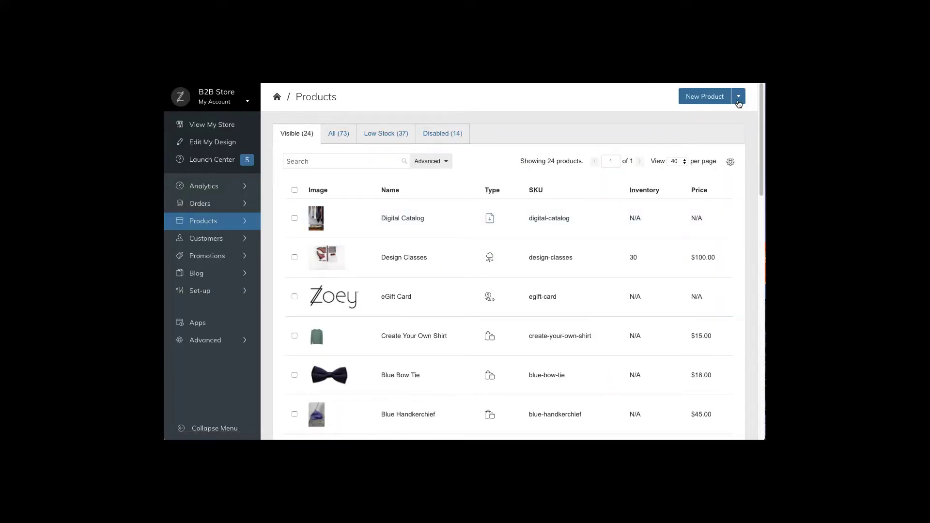
pyautogui.click(738, 103)
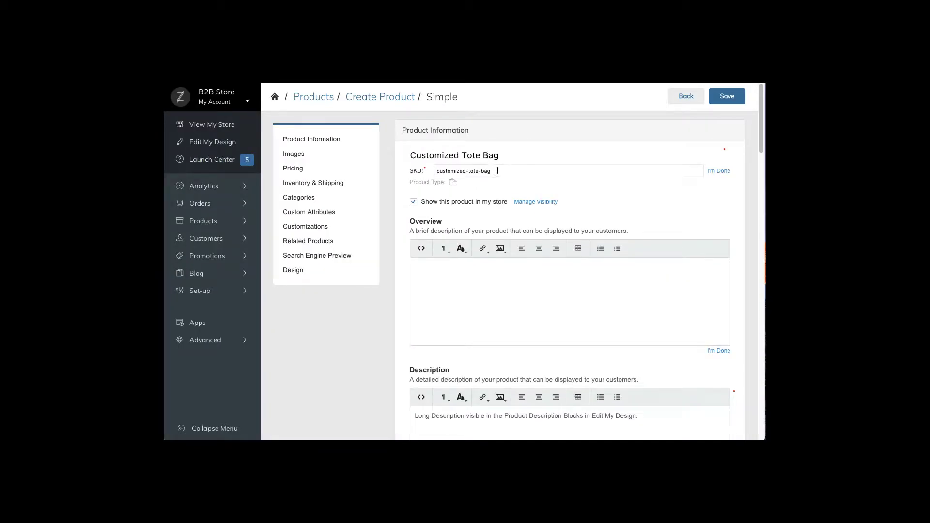
pyautogui.scroll(-3, 486, 337)
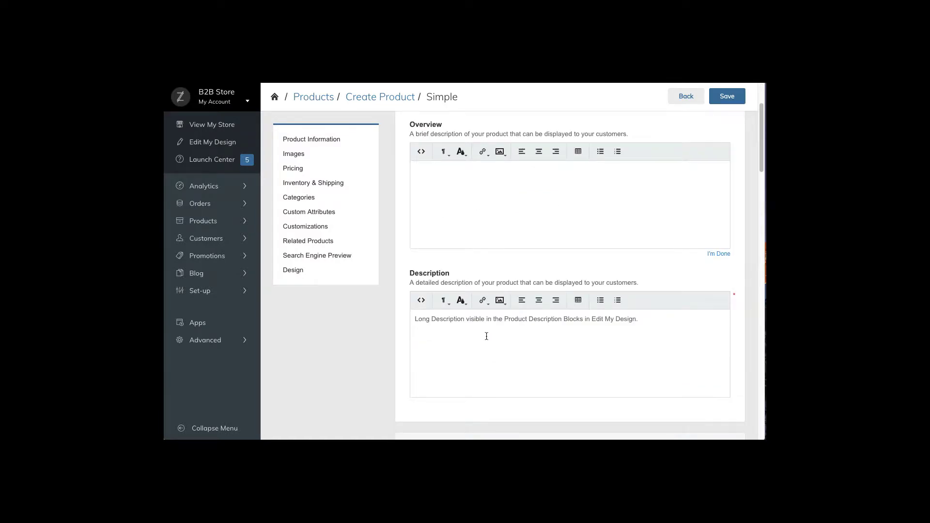
pyautogui.click(479, 329)
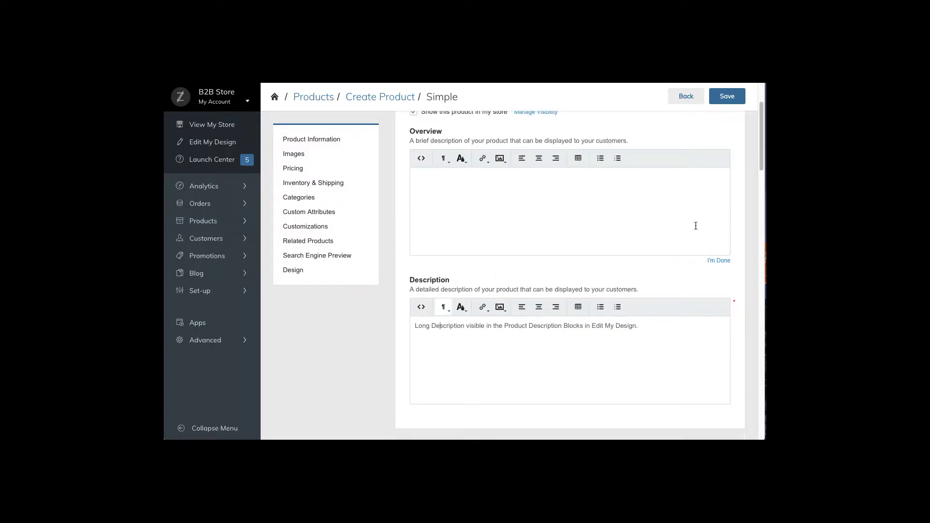
pyautogui.scroll(1, 726, 148)
pyautogui.scroll(3, 729, 157)
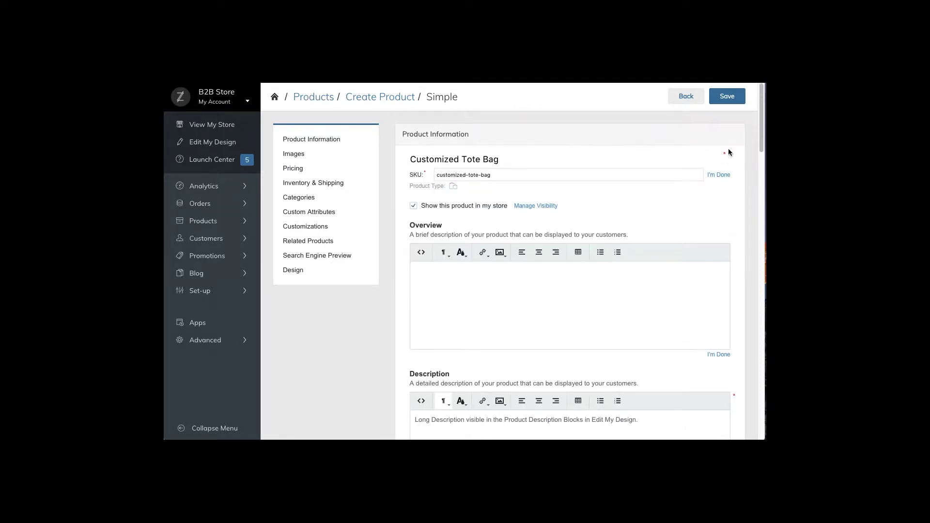
# Save the tote bag as product 112, keeping it shown in the store with Catalog, Search visibility.
pyautogui.click(727, 96)
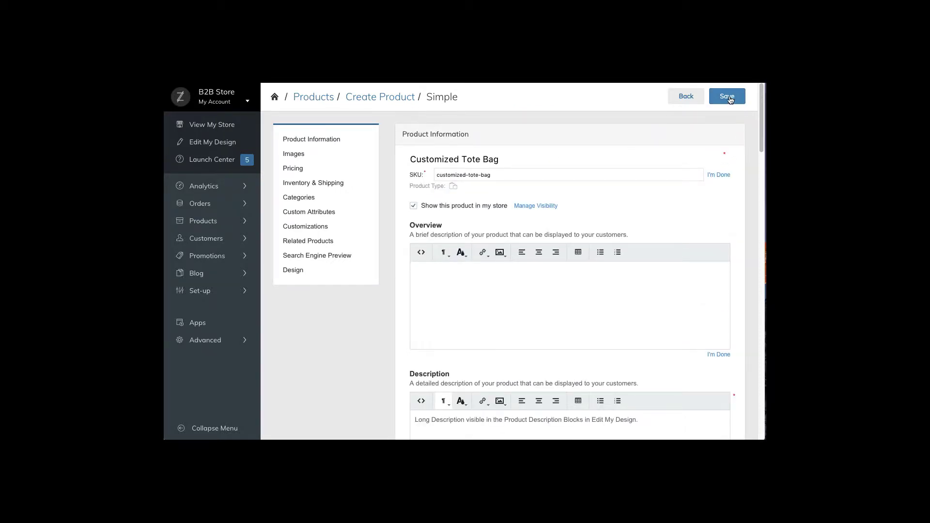
pyautogui.click(498, 183)
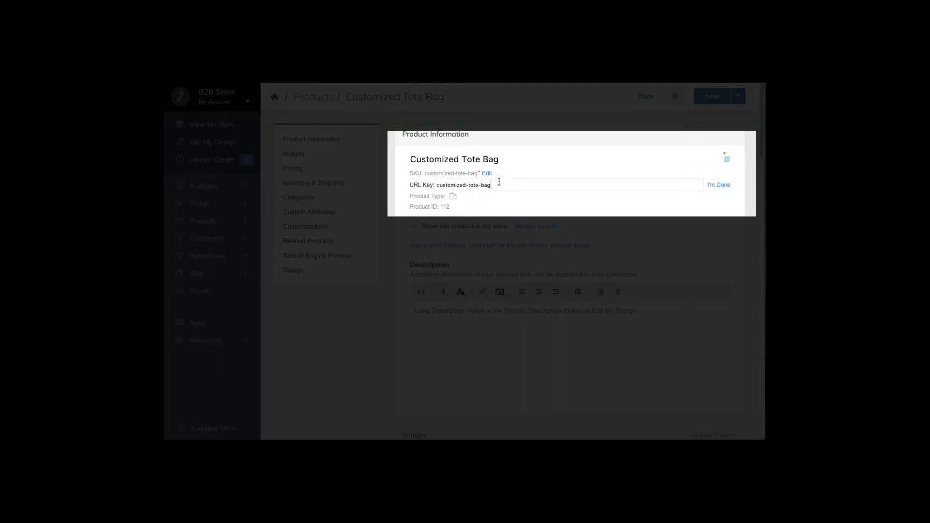
pyautogui.scroll(-1, 464, 196)
pyautogui.click(415, 208)
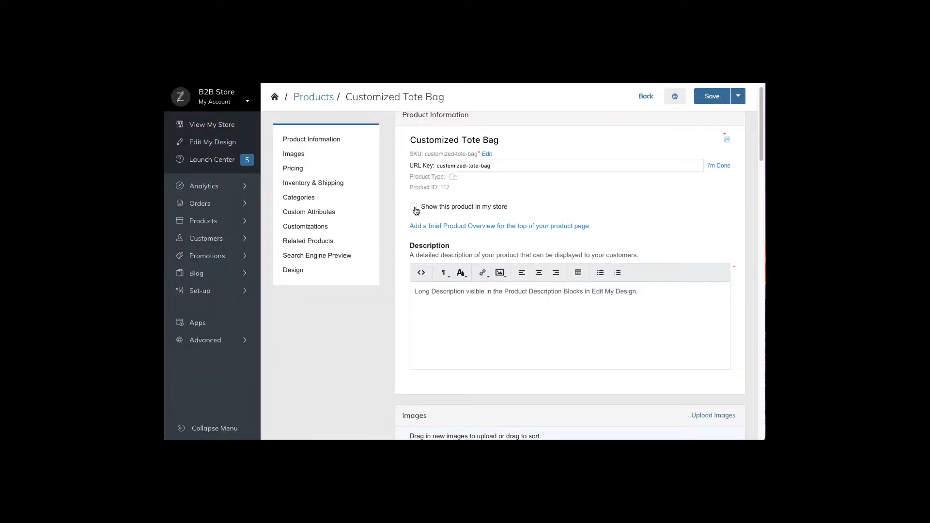
pyautogui.click(414, 208)
pyautogui.click(530, 208)
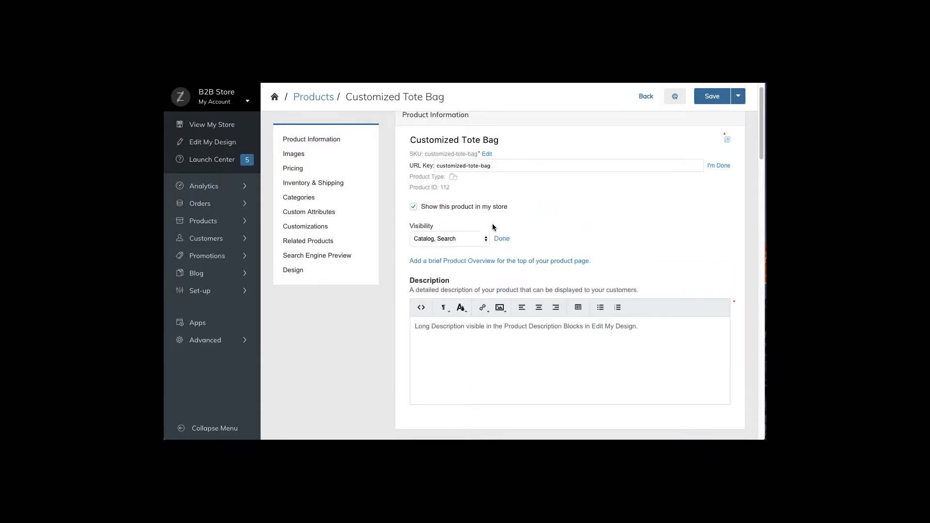
pyautogui.click(472, 260)
pyautogui.scroll(-5, 592, 297)
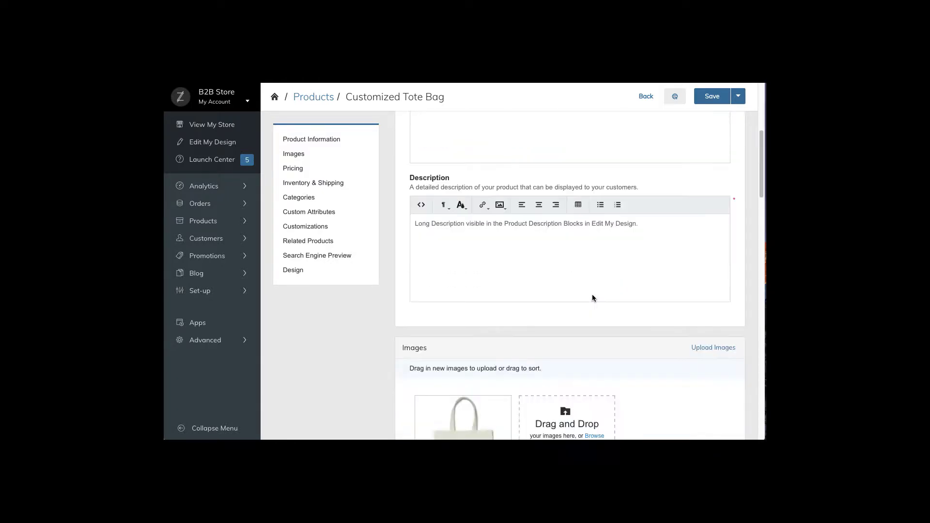
pyautogui.scroll(-4, 519, 346)
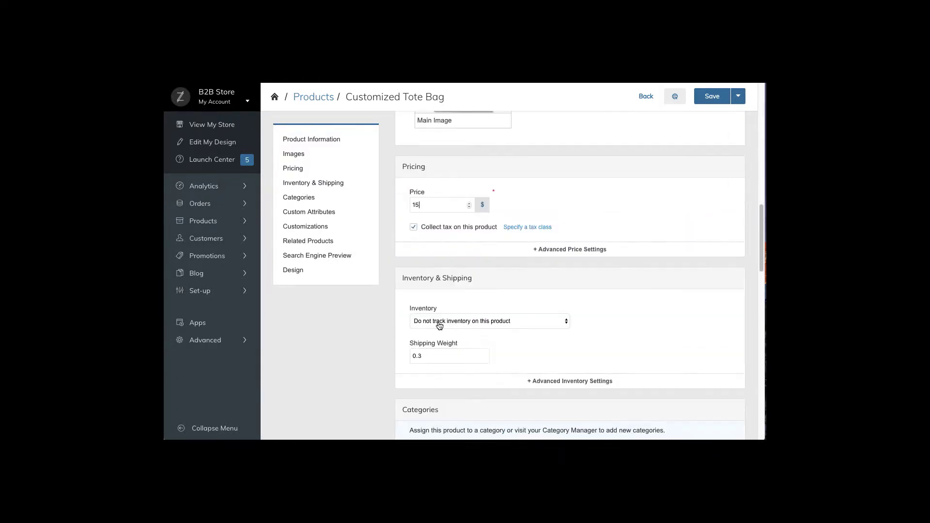
# Set inventory back to 'Do not track inventory' and assign the Accessories category.
pyautogui.click(440, 325)
pyautogui.click(440, 329)
pyautogui.moveTo(614, 321)
pyautogui.write('55')
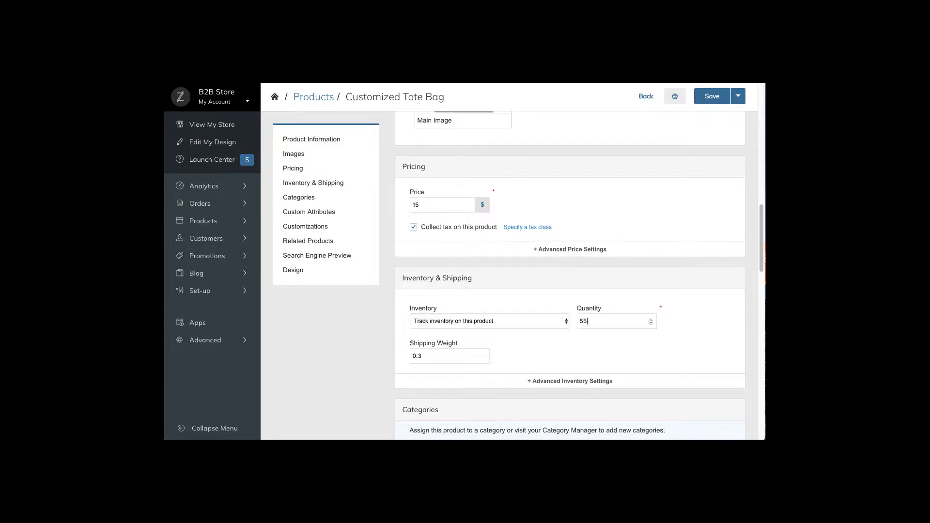
pyautogui.click(501, 325)
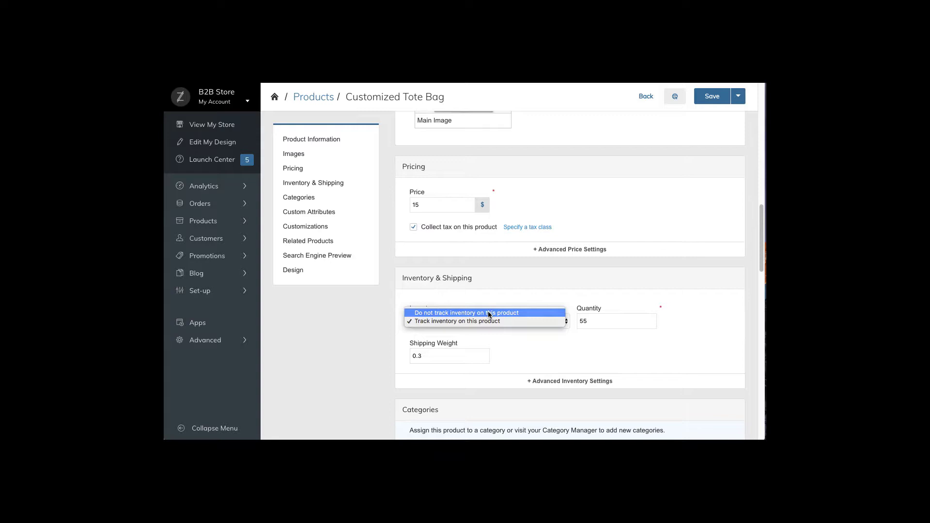
pyautogui.click(488, 314)
pyautogui.scroll(-2, 488, 315)
pyautogui.scroll(-1, 488, 312)
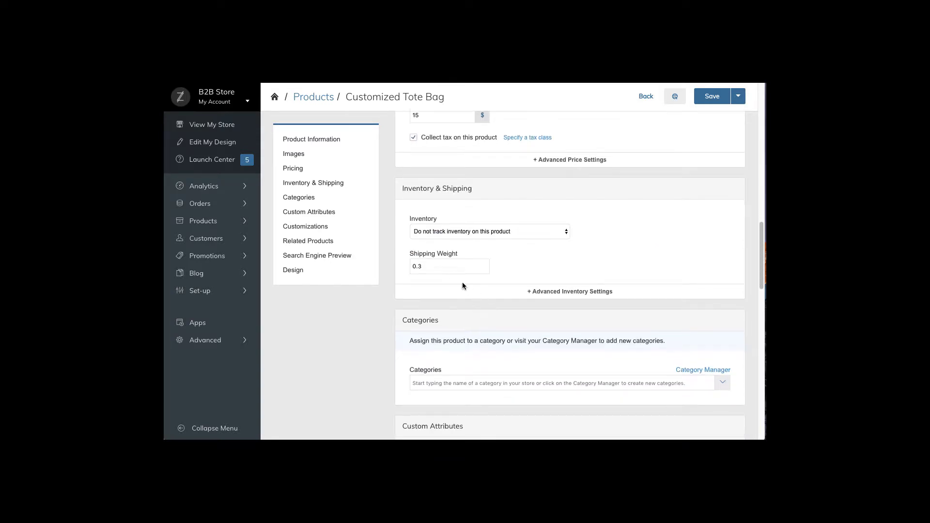
pyautogui.scroll(-1, 464, 290)
pyautogui.scroll(-1, 469, 299)
pyautogui.click(723, 328)
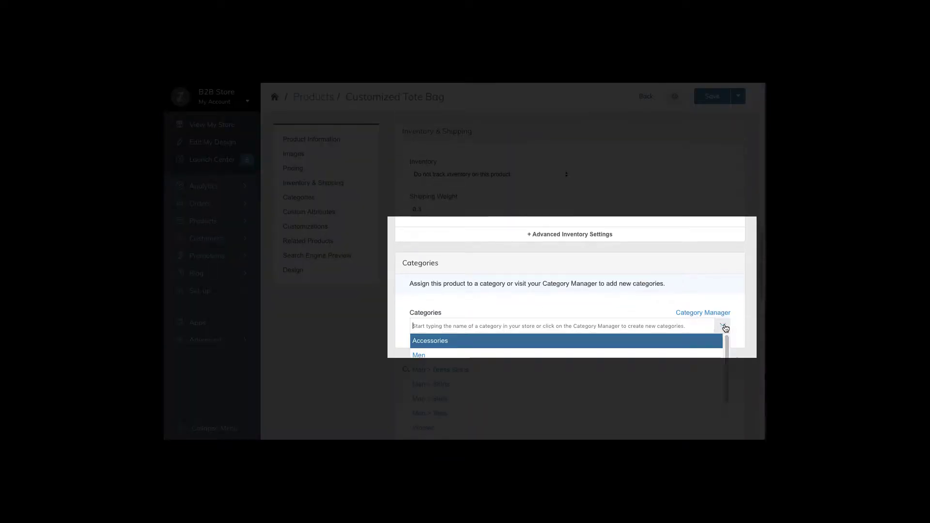
pyautogui.click(548, 342)
pyautogui.scroll(-1, 547, 338)
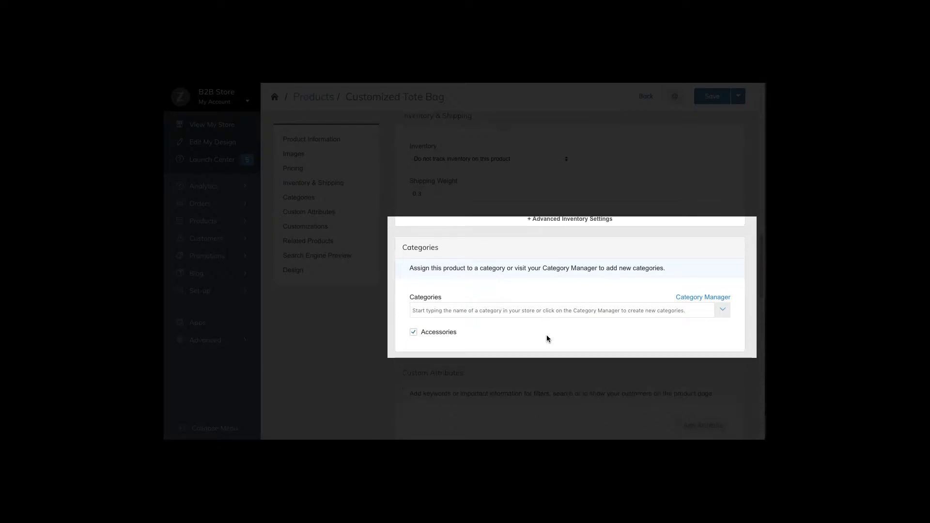
pyautogui.scroll(-4, 690, 295)
# Add the Featured Product custom attribute and set its value to Yes.
pyautogui.click(690, 293)
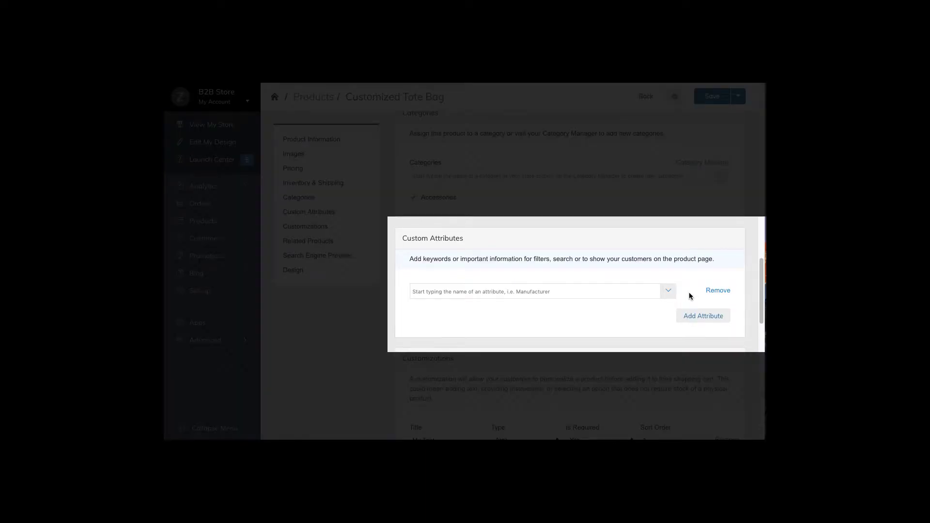
pyautogui.write('Feature')
pyautogui.click(552, 321)
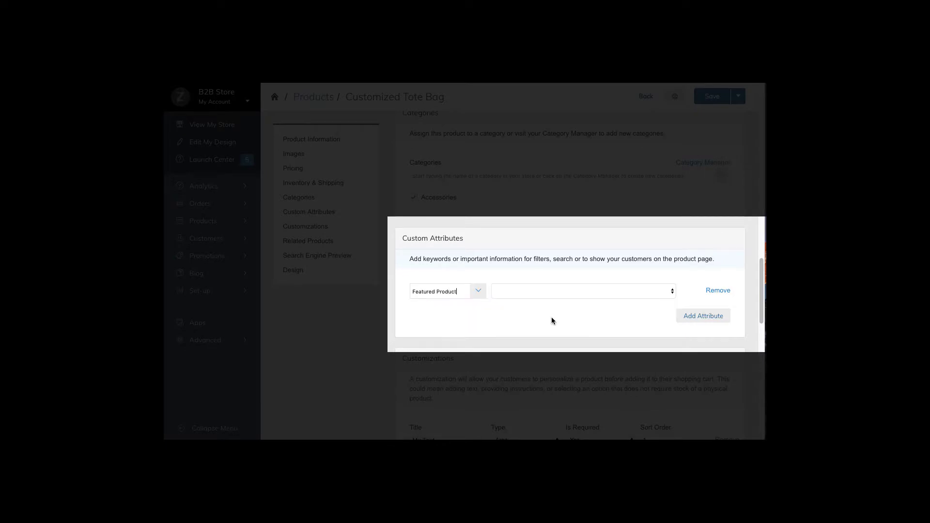
pyautogui.click(553, 296)
pyautogui.click(546, 299)
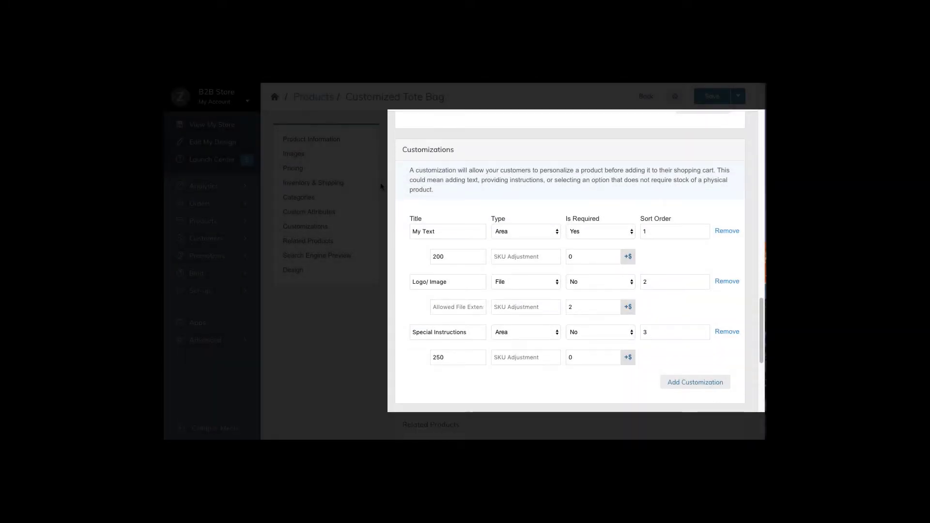
pyautogui.scroll(-1, 380, 187)
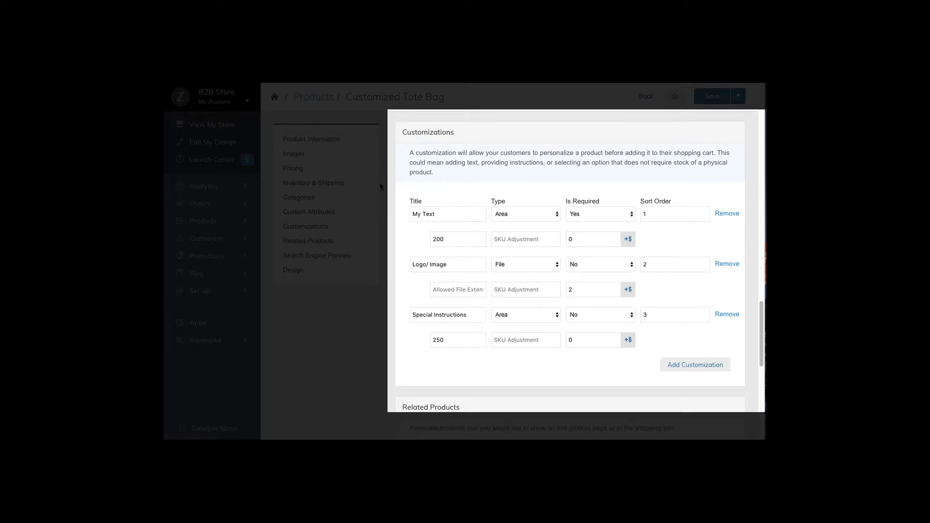
# Keep the My Text and Logo/Image types, with File for Logo/Image, and add both SKU adjustments.
pyautogui.click(510, 217)
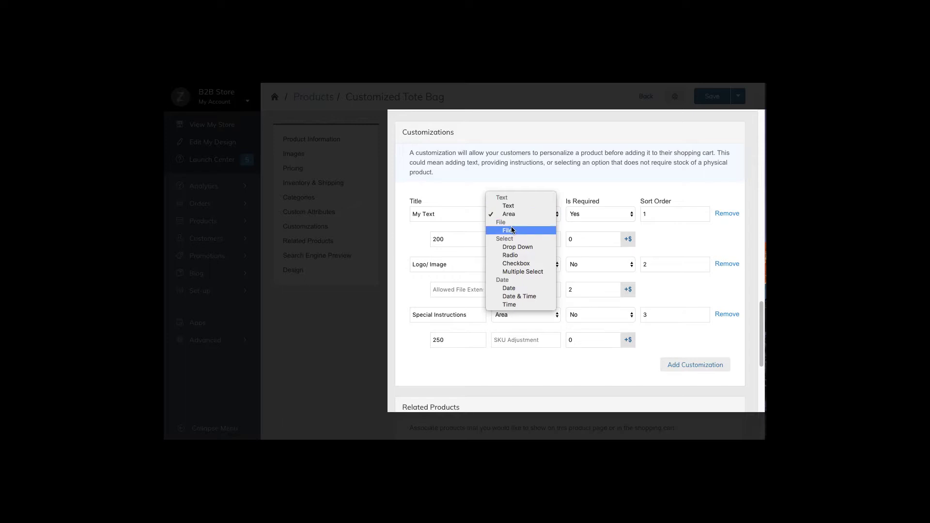
pyautogui.click(482, 231)
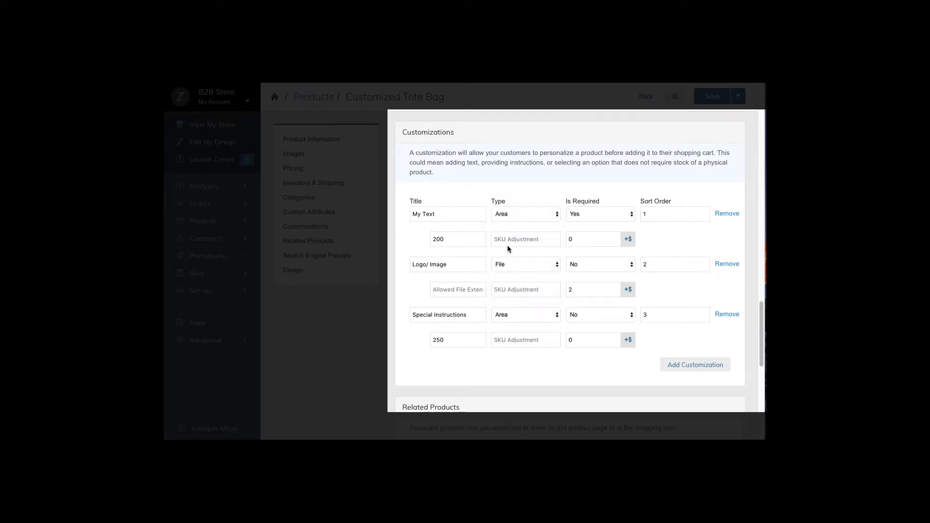
pyautogui.click(511, 269)
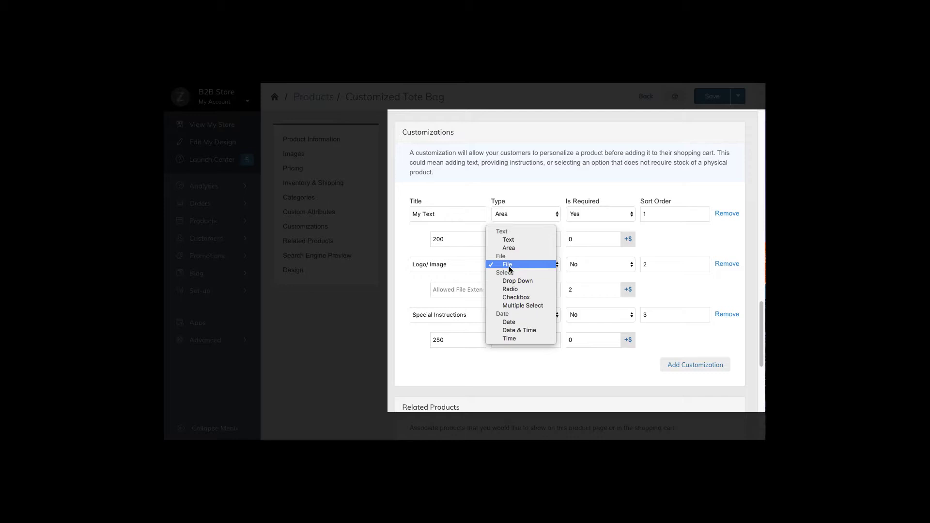
pyautogui.click(476, 291)
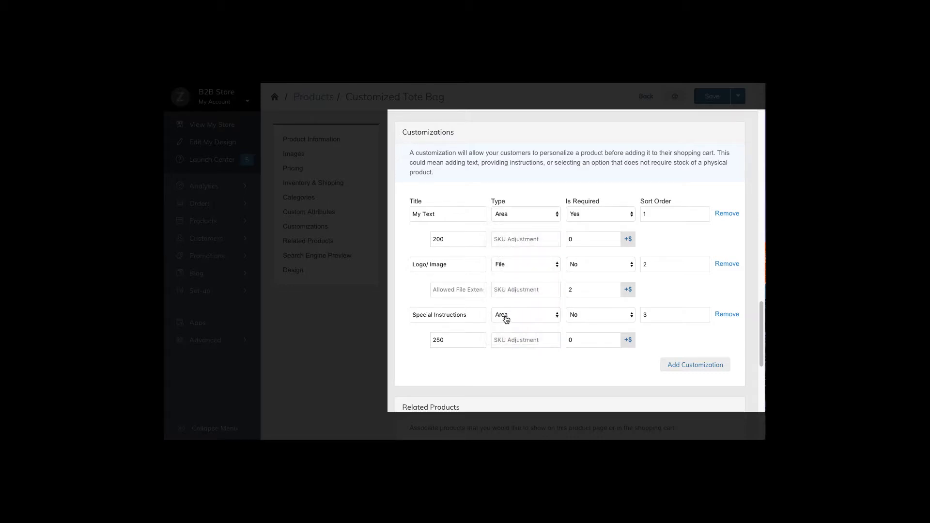
pyautogui.scroll(-1, 581, 278)
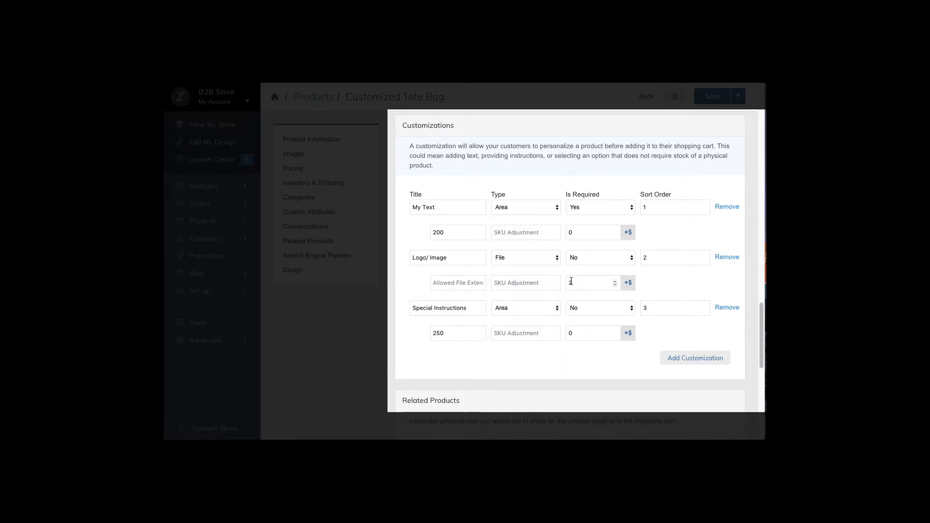
pyautogui.click(506, 279)
pyautogui.write('file')
pyautogui.click(501, 232)
pyautogui.write('text')
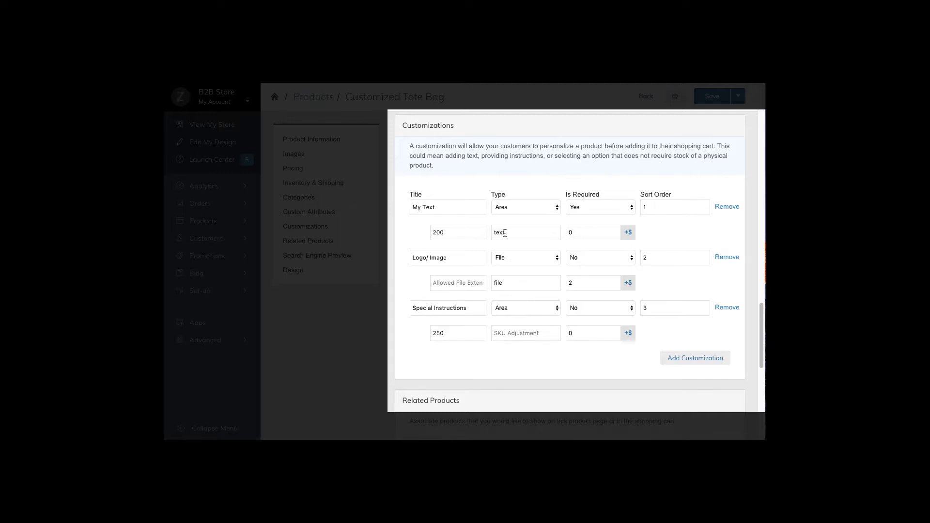
pyautogui.scroll(-1, 507, 231)
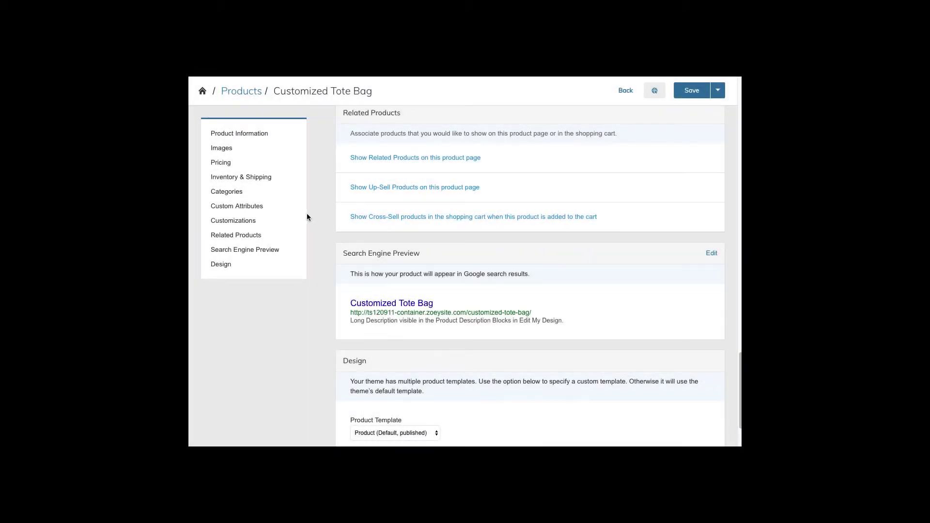
# In Related Products, search 'tee' and add Zoey Men's Tee.
pyautogui.click(251, 236)
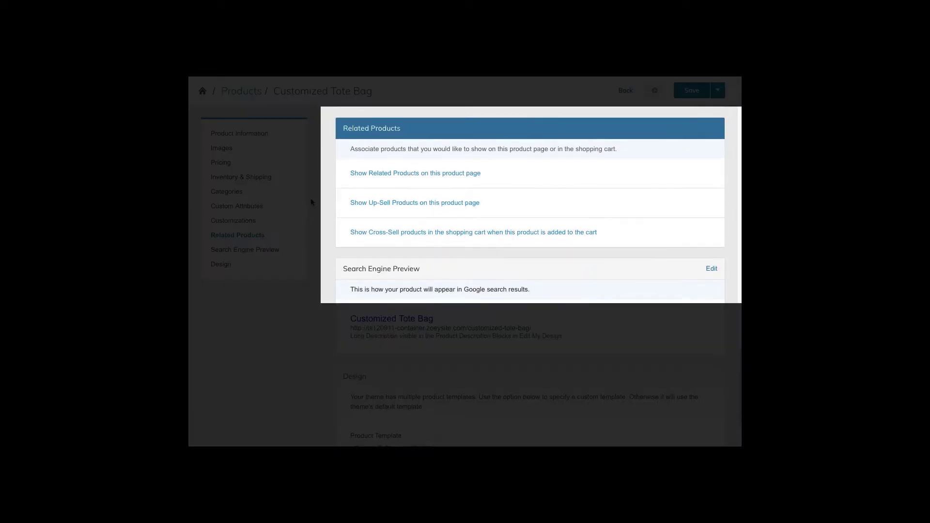
pyautogui.click(365, 179)
pyautogui.write('tee')
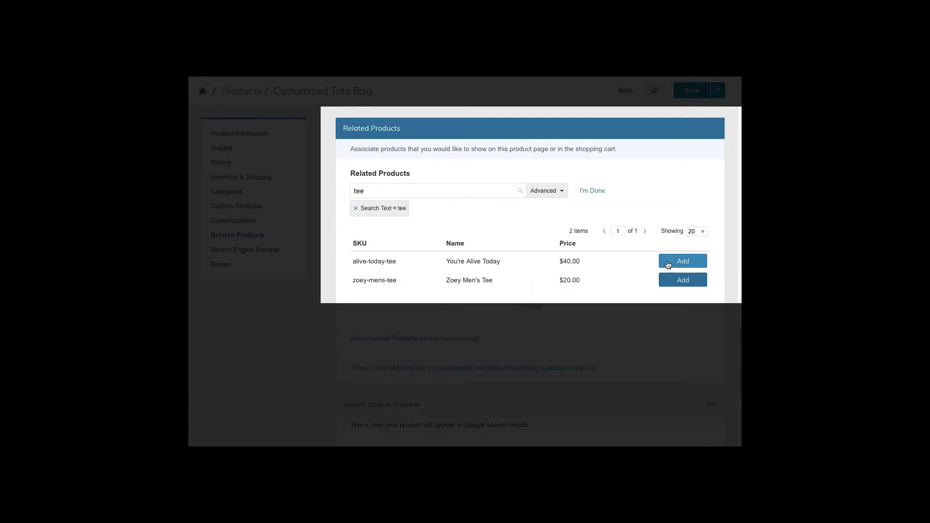
pyautogui.scroll(-3, 444, 367)
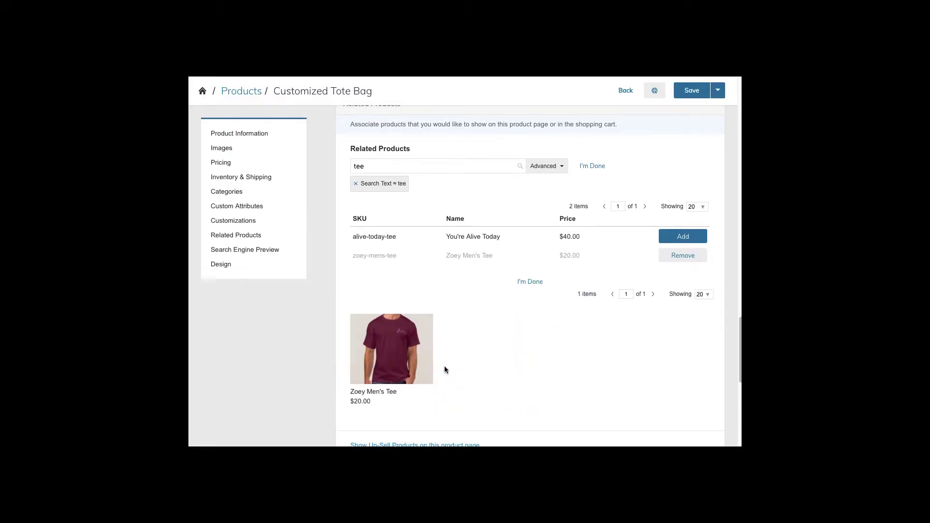
pyautogui.scroll(-5, 442, 369)
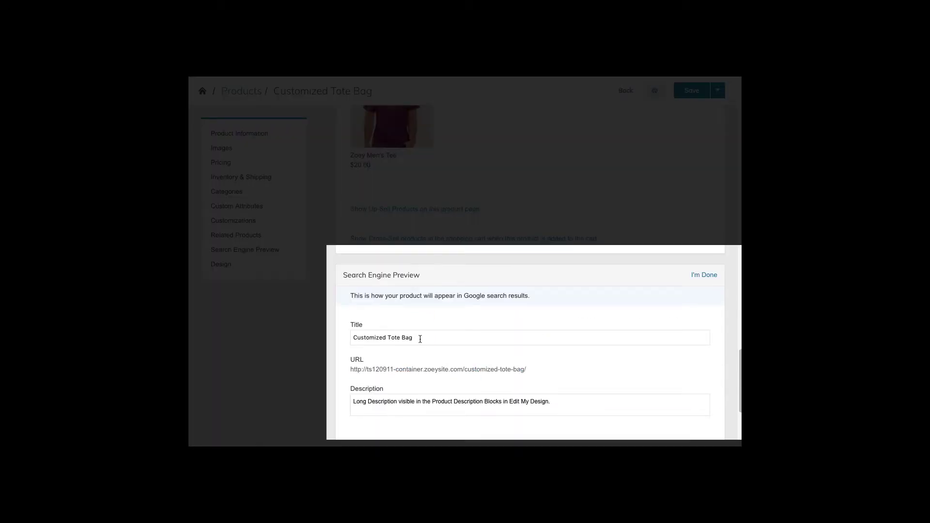
pyautogui.scroll(-3, 419, 338)
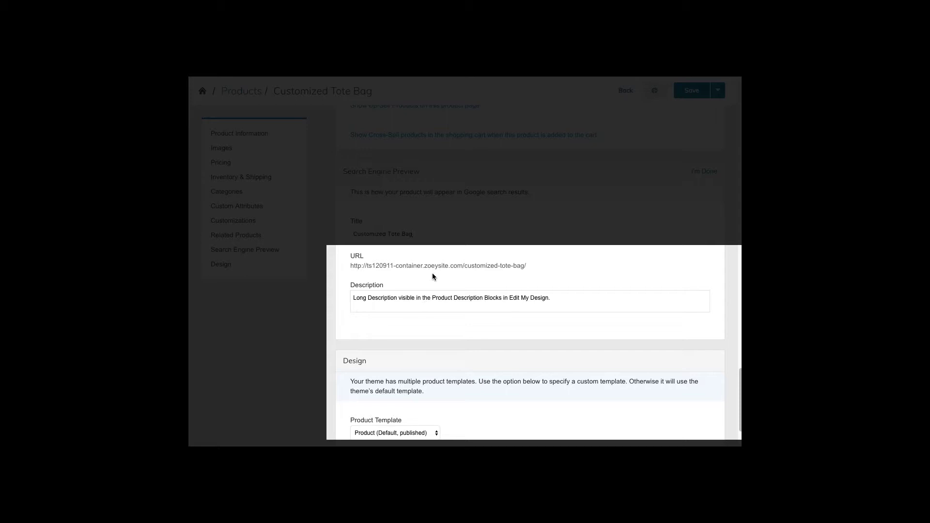
pyautogui.scroll(-2, 432, 274)
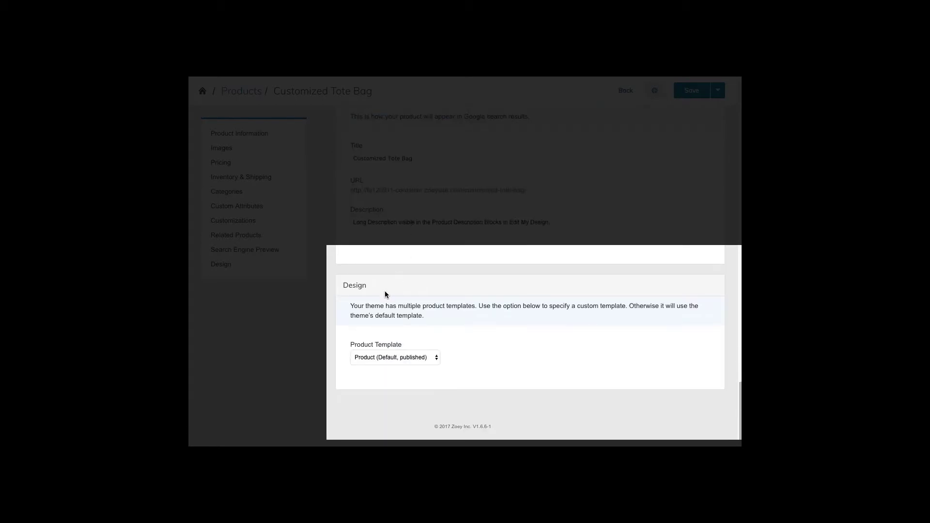
# Choose Product Template 2 (Published) in the Design section's Product Template dropdown.
pyautogui.click(407, 358)
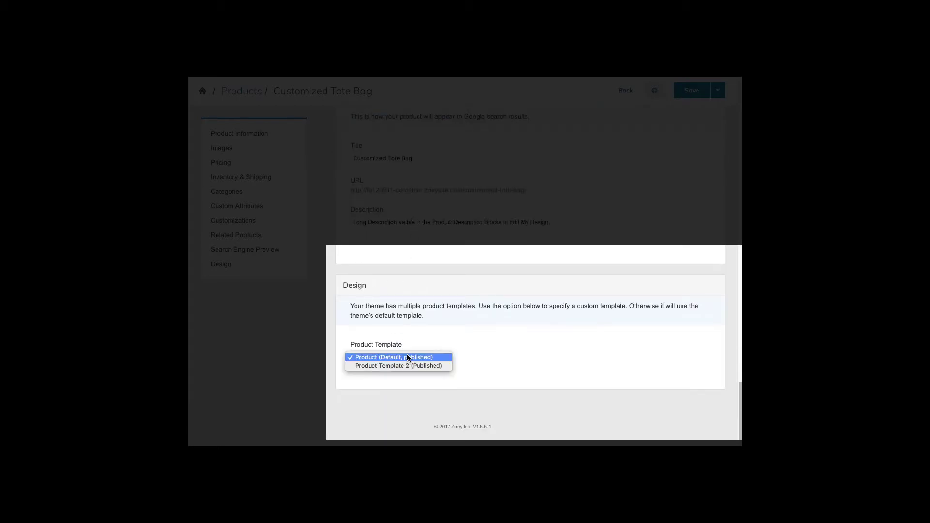
pyautogui.click(409, 367)
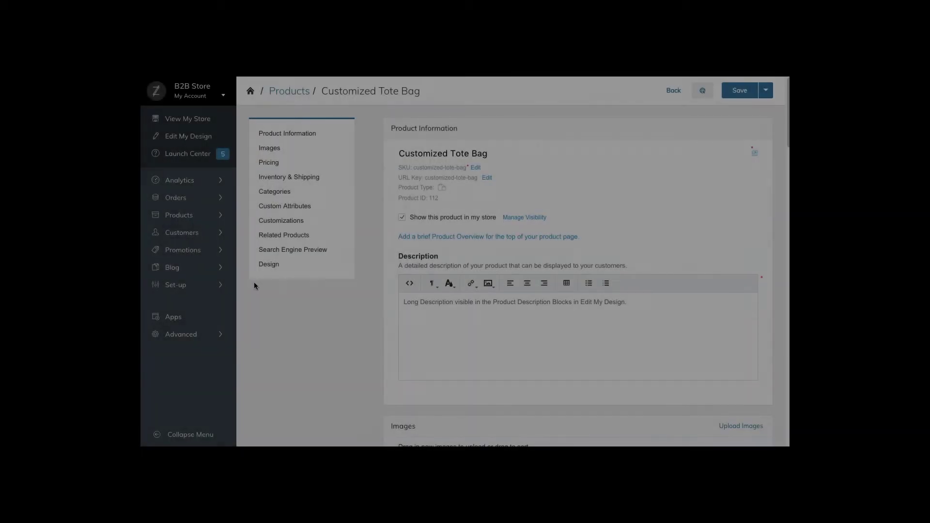
# Use Edit My Design to reach the Product page layout editor.
pyautogui.click(205, 139)
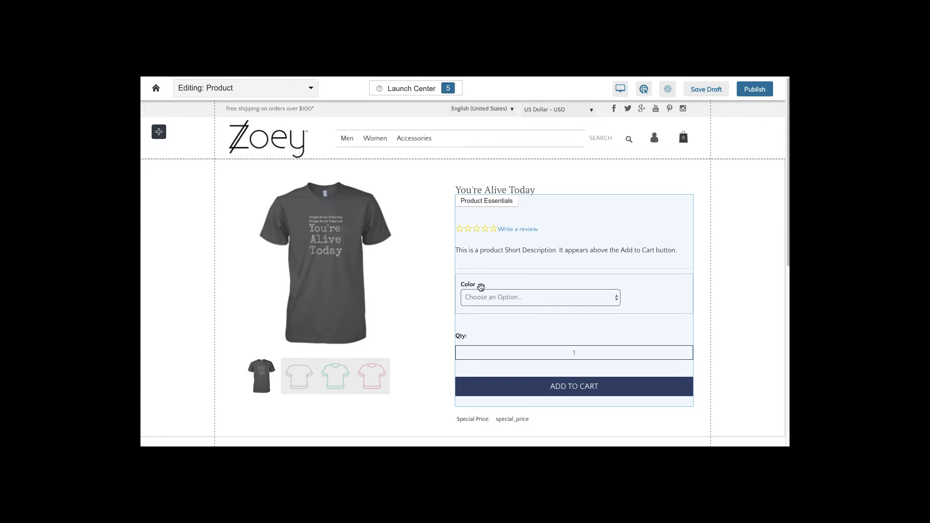
pyautogui.scroll(-1, 482, 283)
pyautogui.scroll(-1, 480, 285)
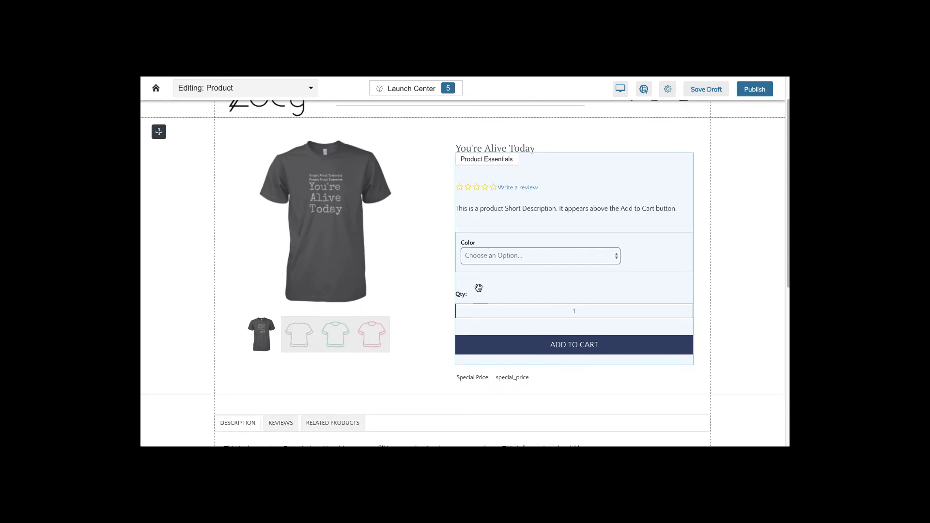
pyautogui.scroll(-5, 479, 284)
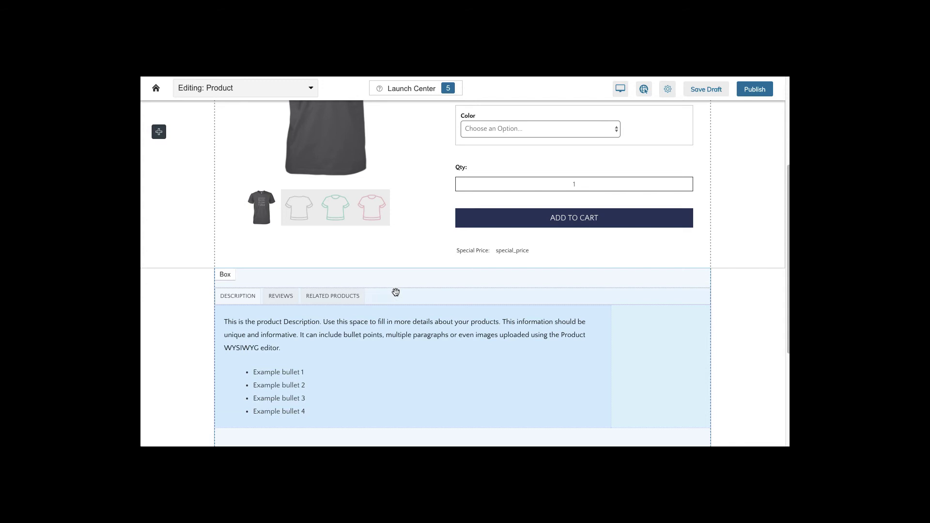
# Set the product tabs block's active tab to Related Products and view the live page.
pyautogui.click(345, 303)
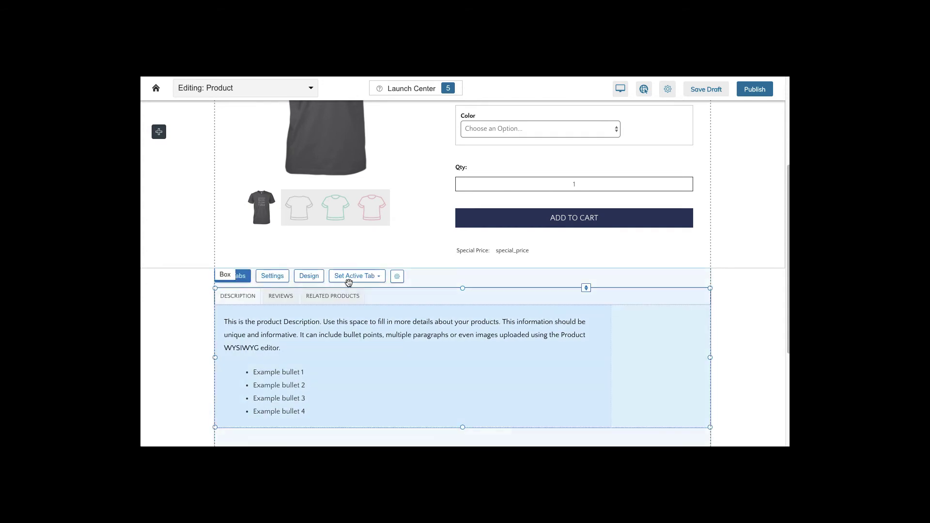
pyautogui.click(349, 279)
pyautogui.click(357, 314)
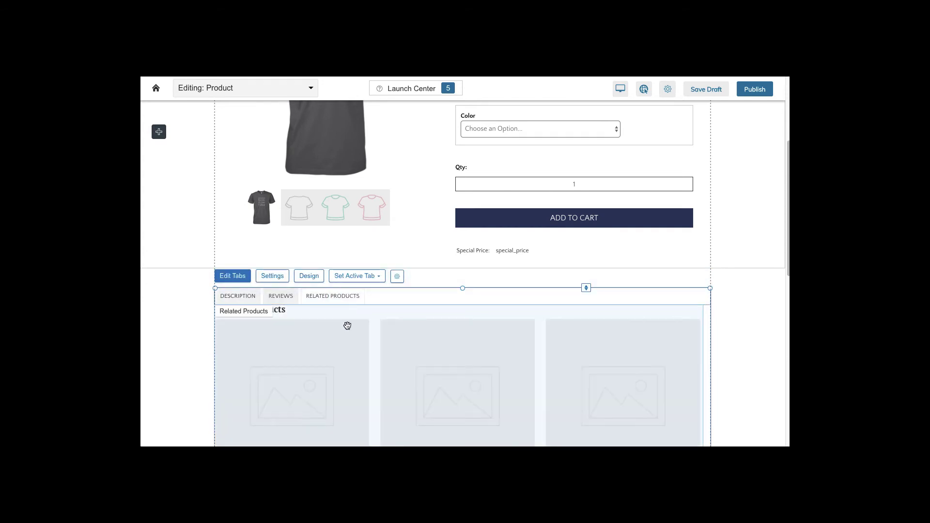
pyautogui.scroll(-3, 347, 324)
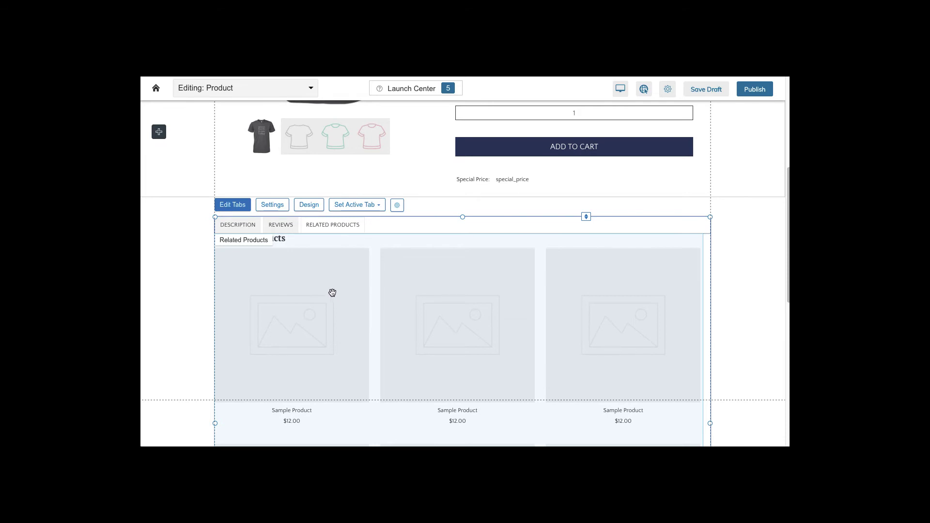
pyautogui.click(369, 210)
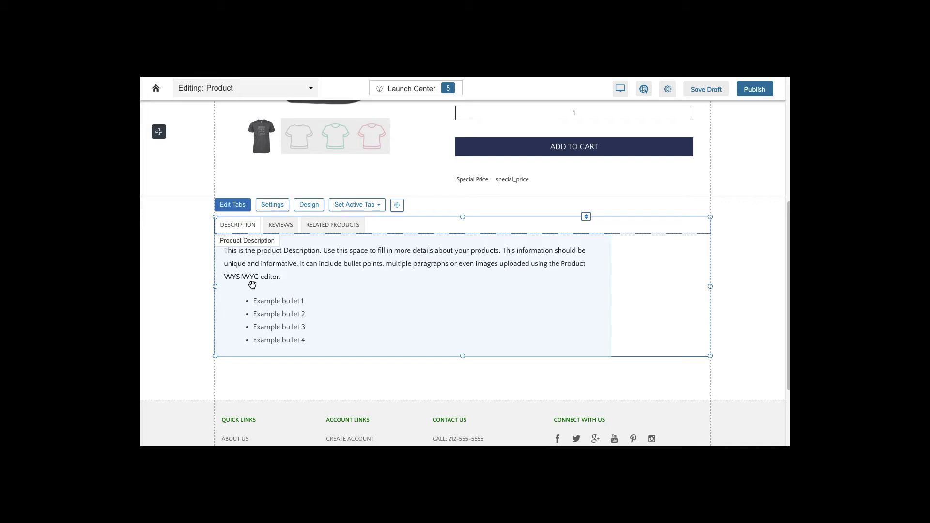
pyautogui.click(163, 136)
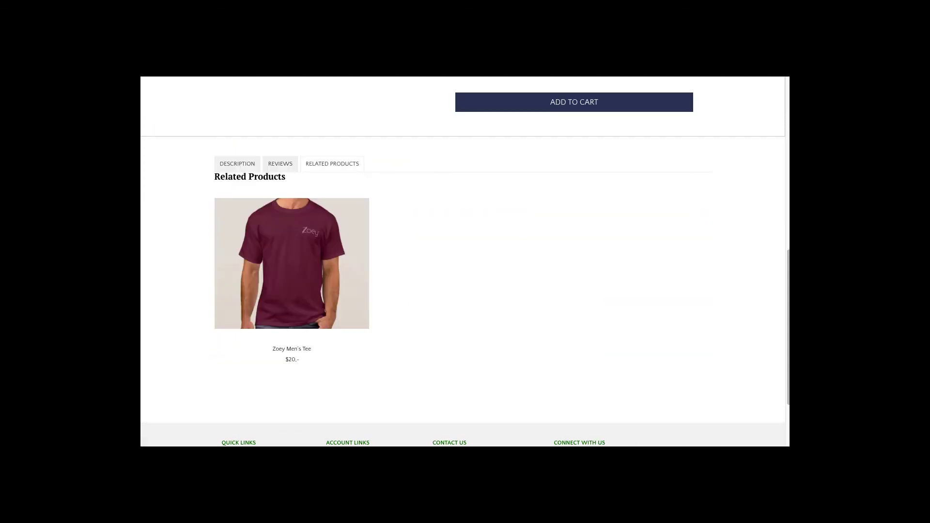
pyautogui.scroll(3, 421, 187)
pyautogui.scroll(2, 422, 189)
pyautogui.scroll(1, 421, 193)
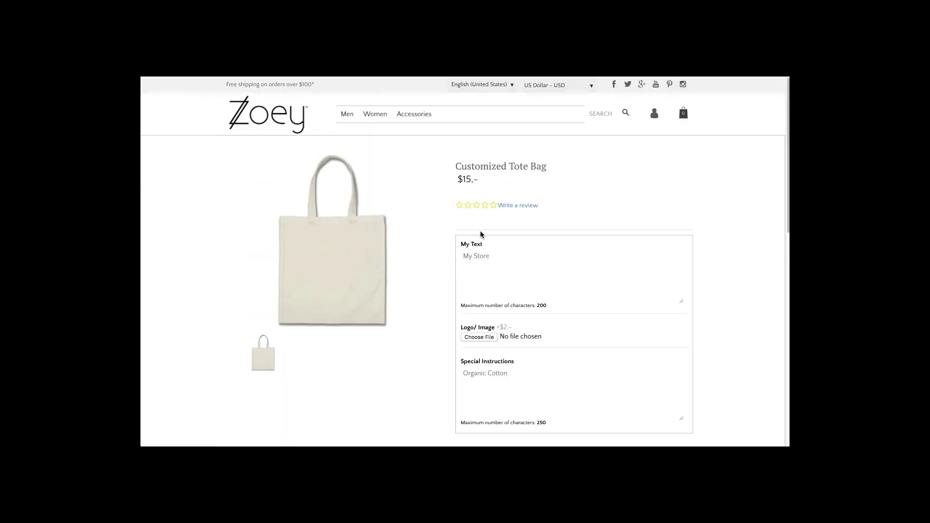
pyautogui.scroll(-3, 480, 263)
pyautogui.scroll(-3, 481, 259)
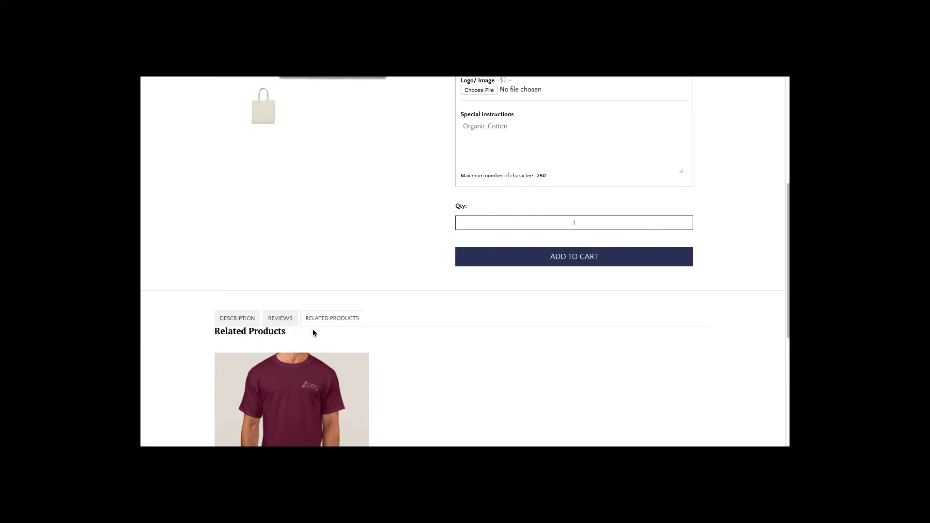
pyautogui.scroll(-2, 249, 329)
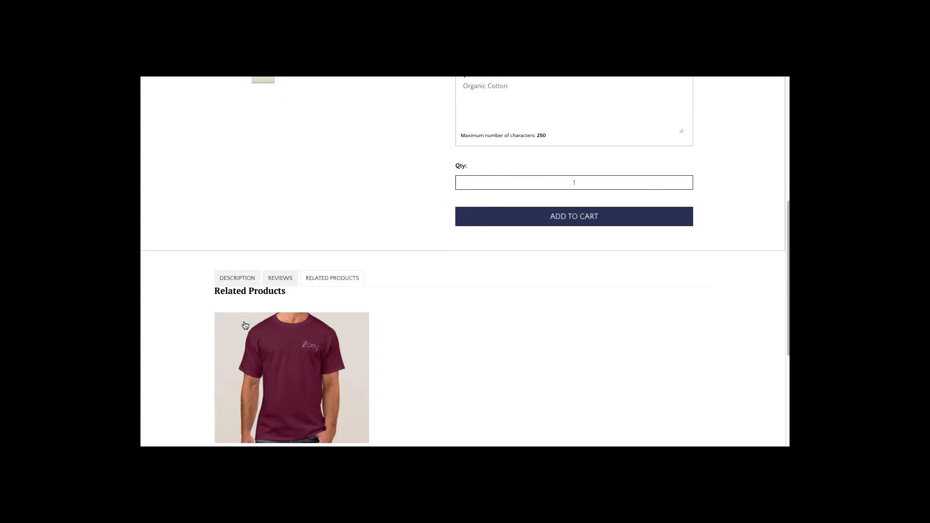